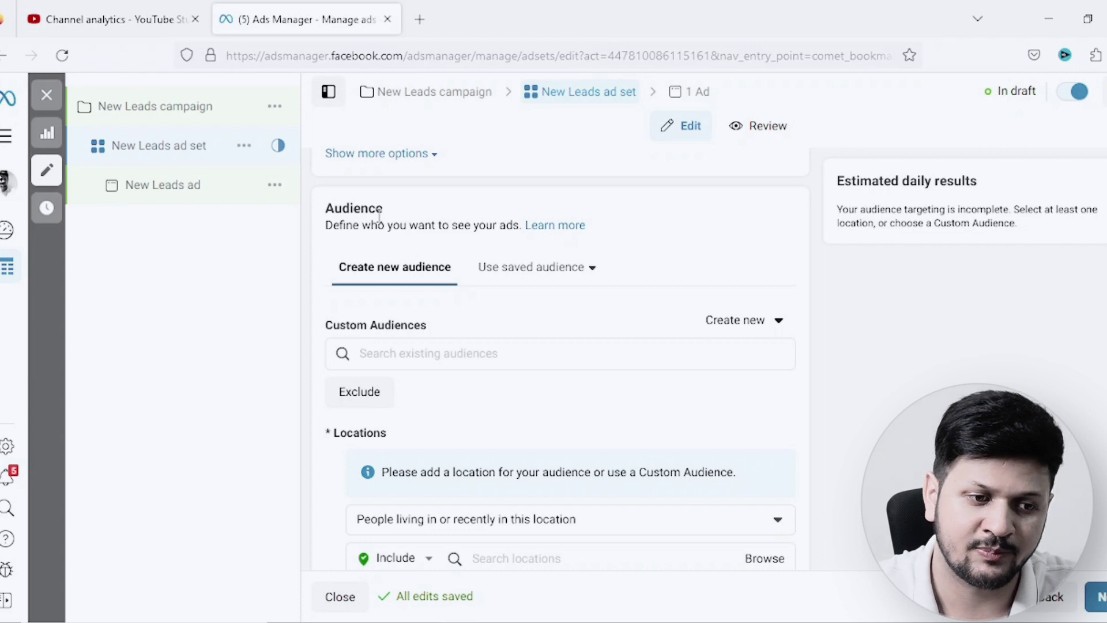
Search 'new delhi' and include New Delhi, Delhi, India as the ad set's location.
scroll(789, 272, down, 2)
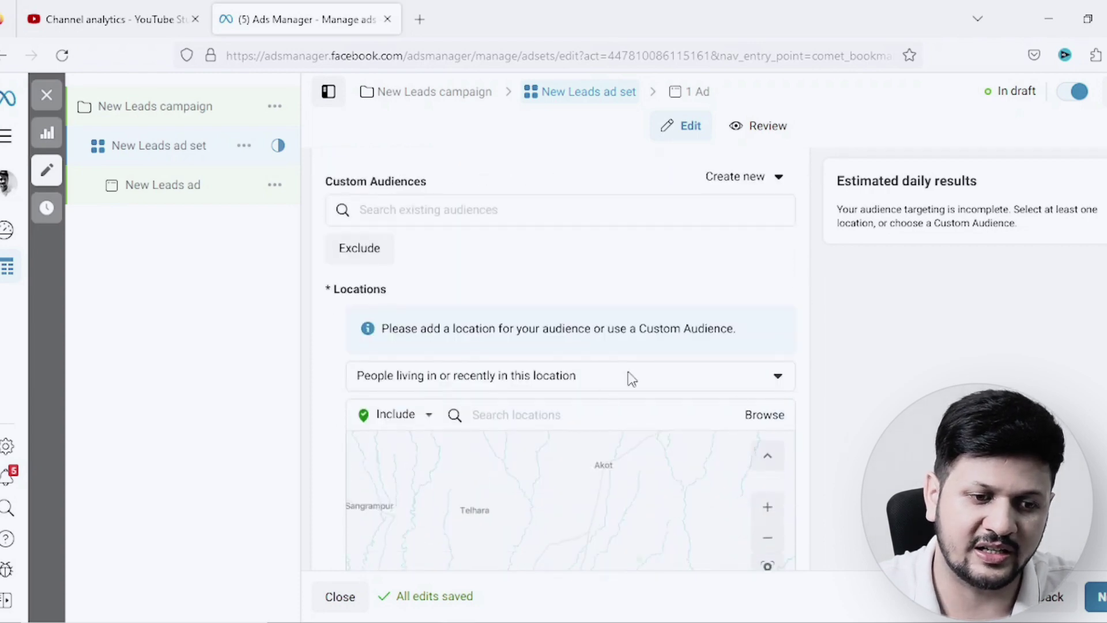
scroll(627, 378, down, 2)
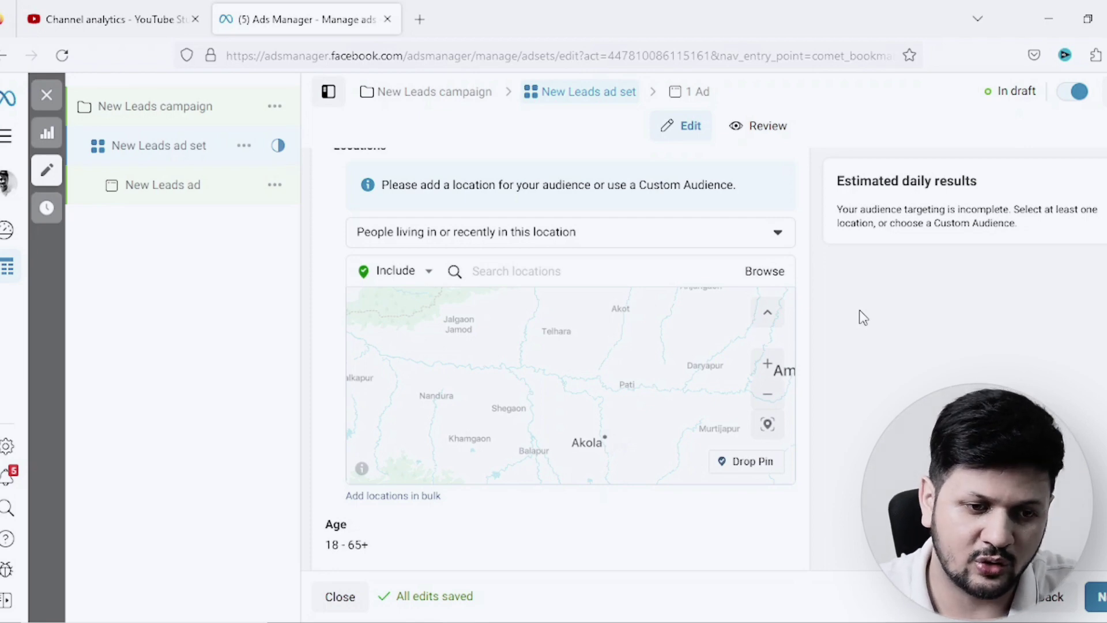
click(654, 269)
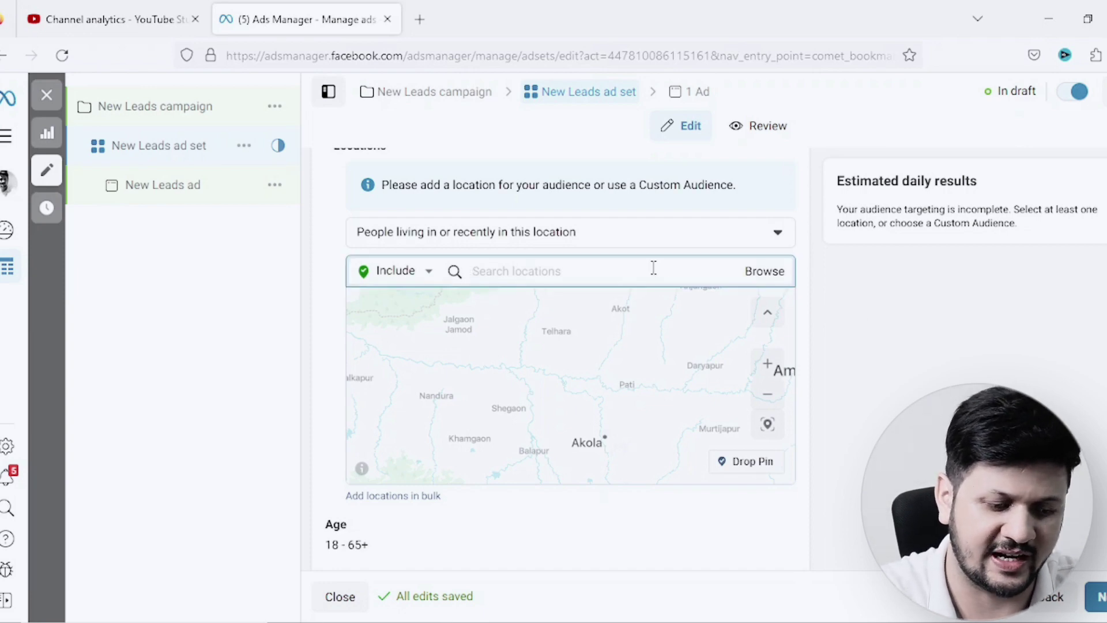
text(new del)
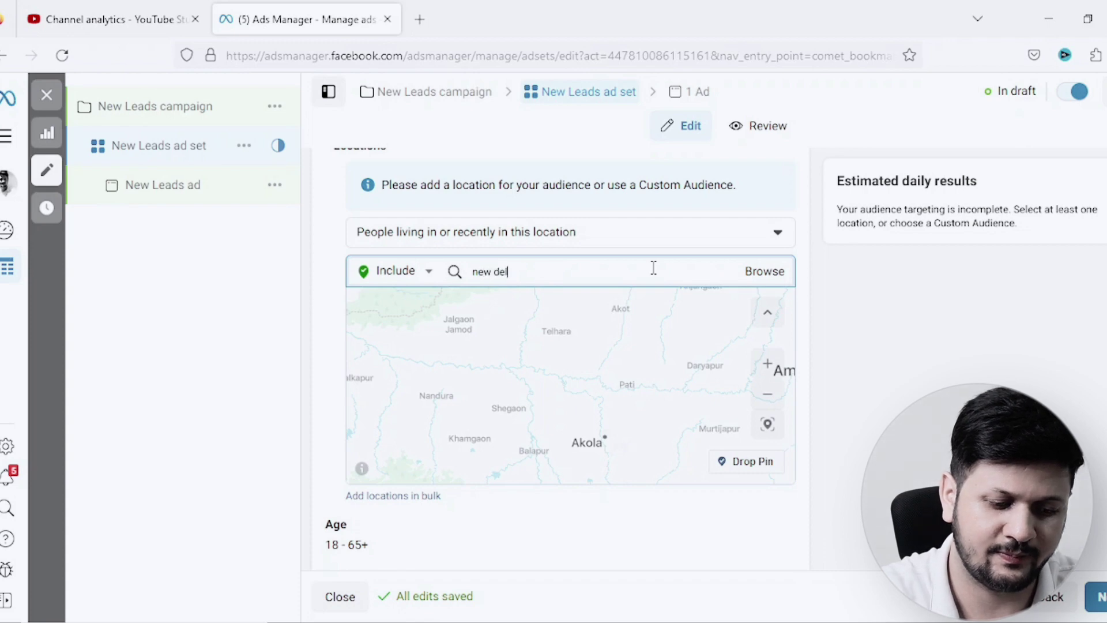
text(hi)
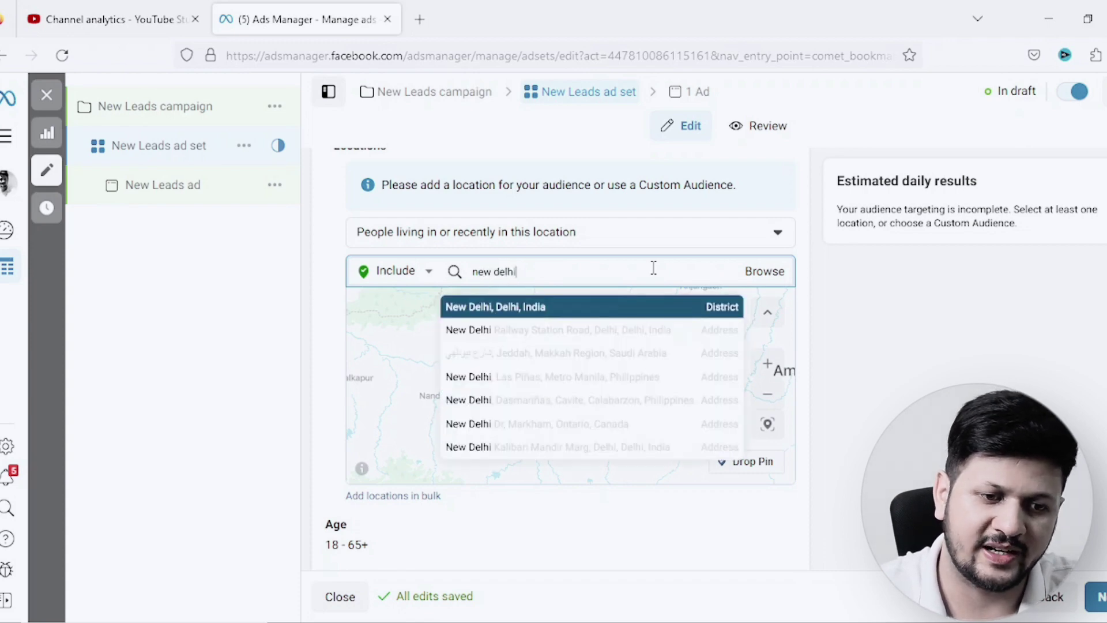
click(586, 314)
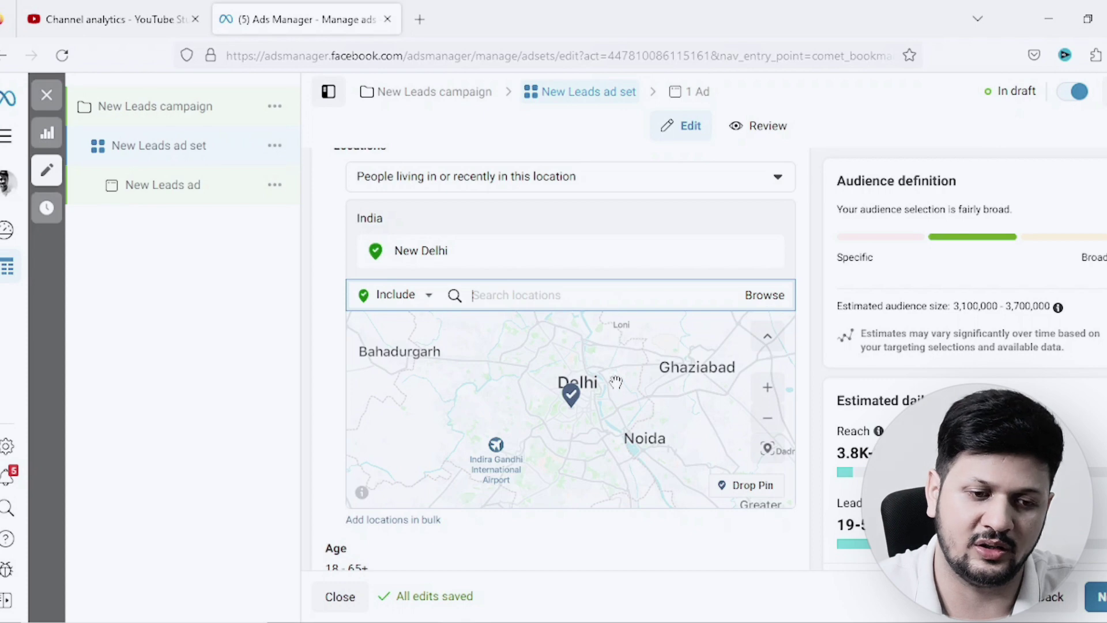
scroll(617, 399, down, 2)
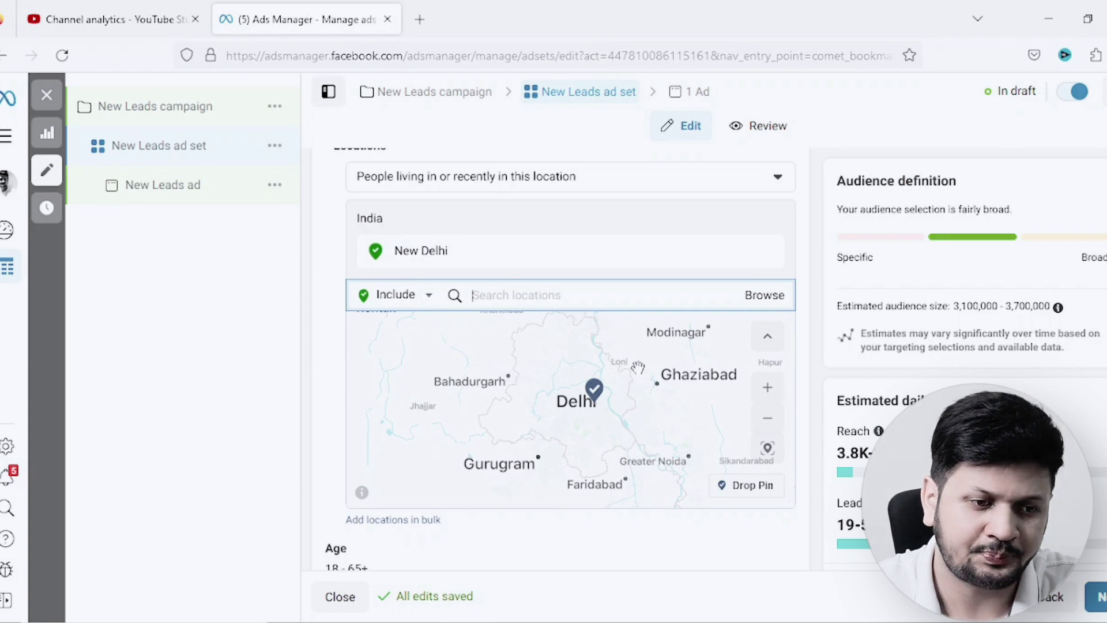
scroll(622, 407, up, 1)
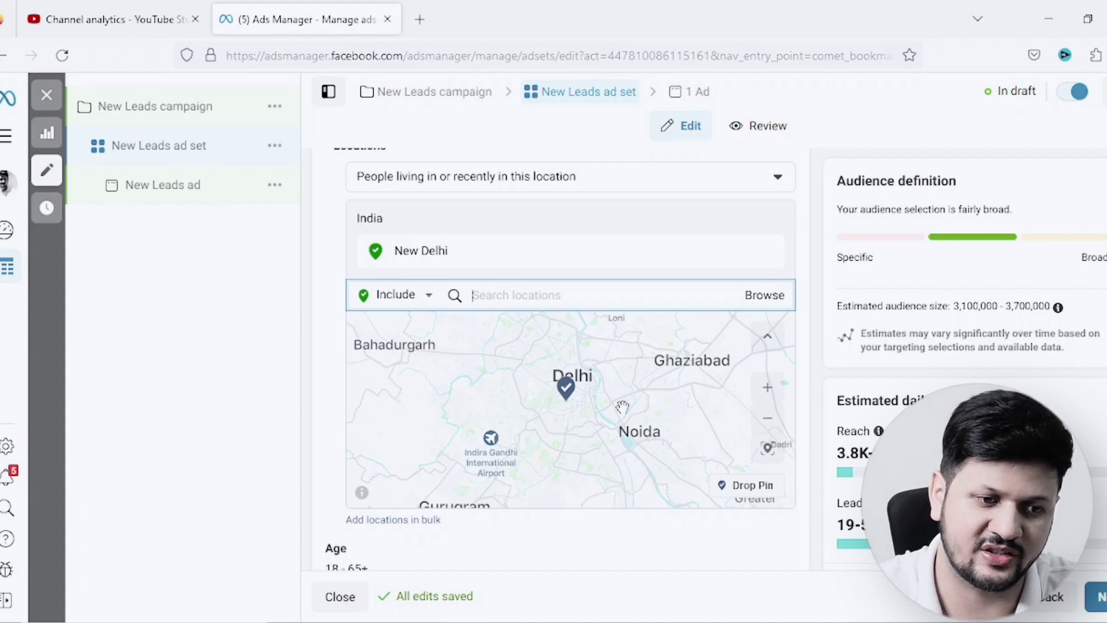
Remove New Delhi and drop a pin on Connaught Place on the map.
key(BackSpace)
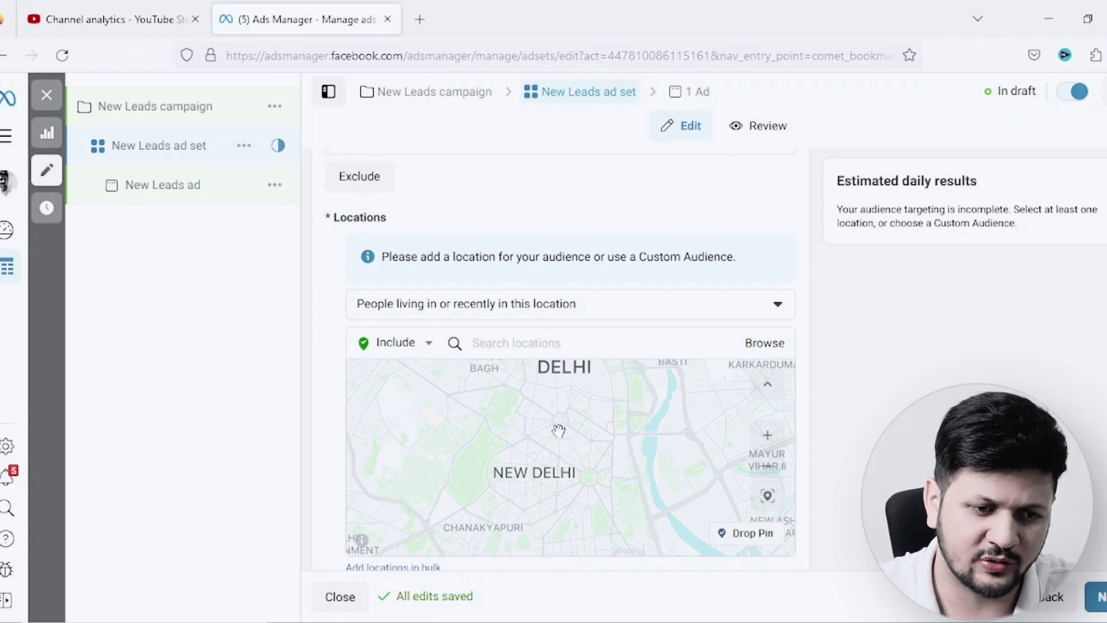
scroll(563, 434, up, 5)
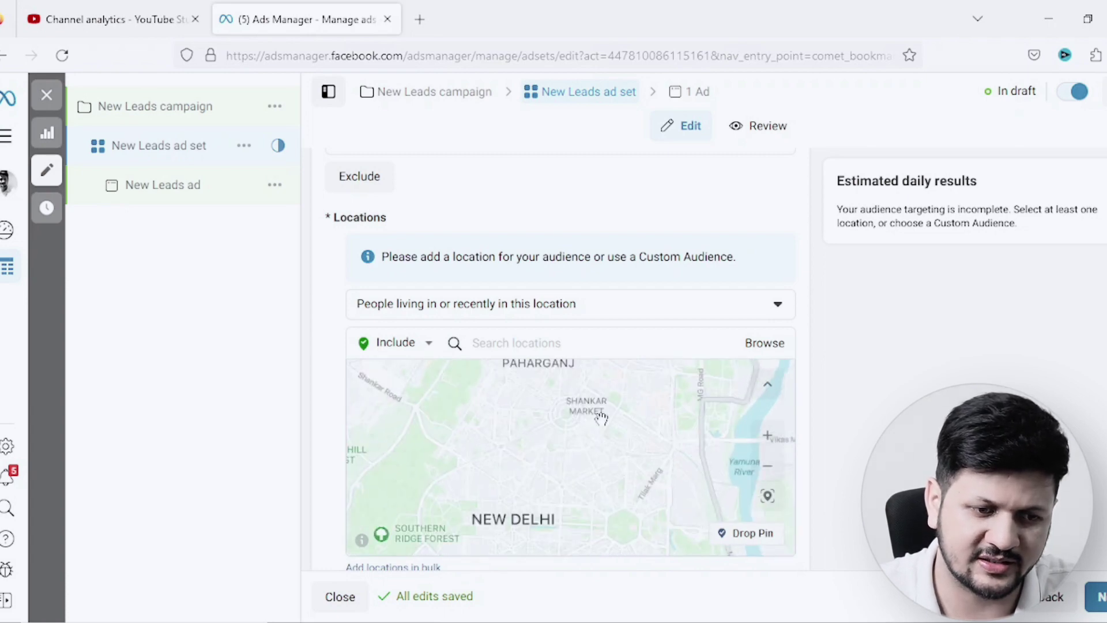
drag(514, 431, 564, 492)
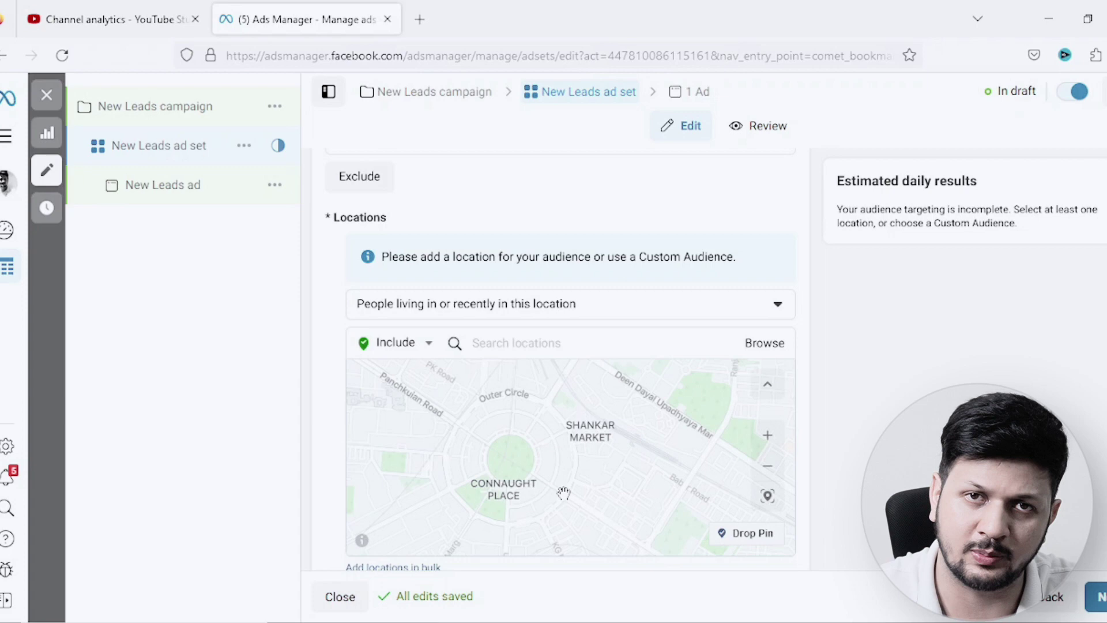
drag(616, 464, 661, 448)
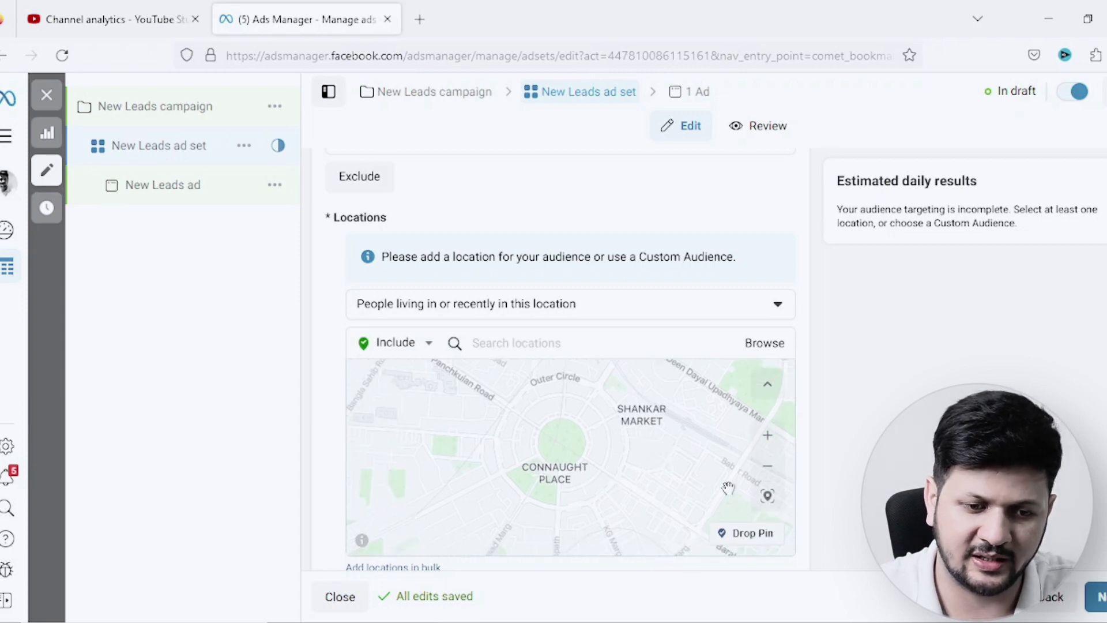
click(751, 536)
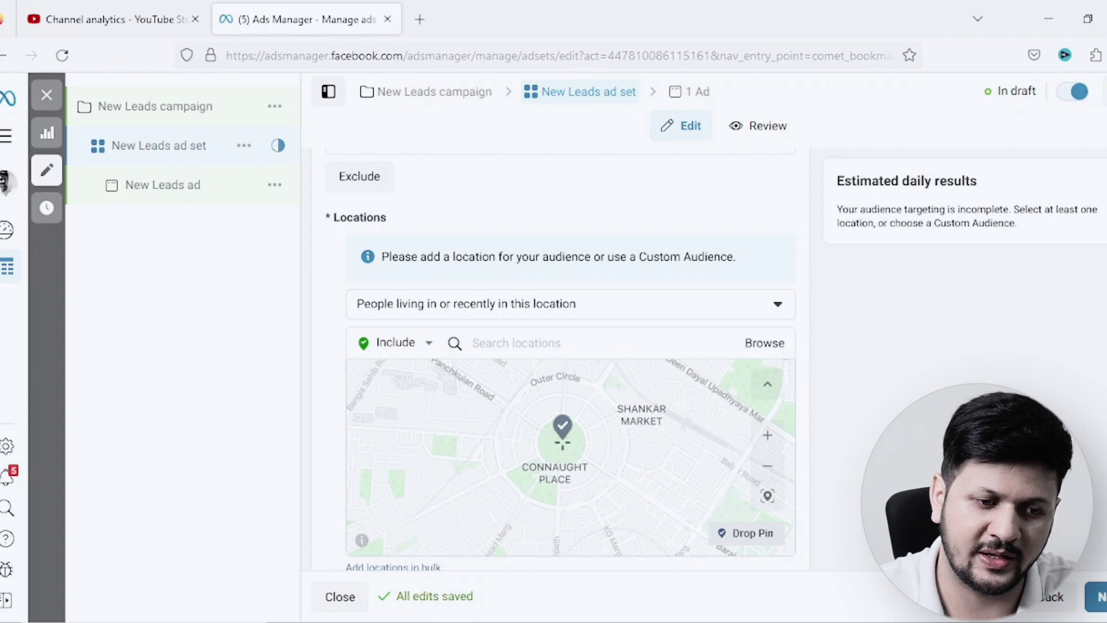
click(562, 441)
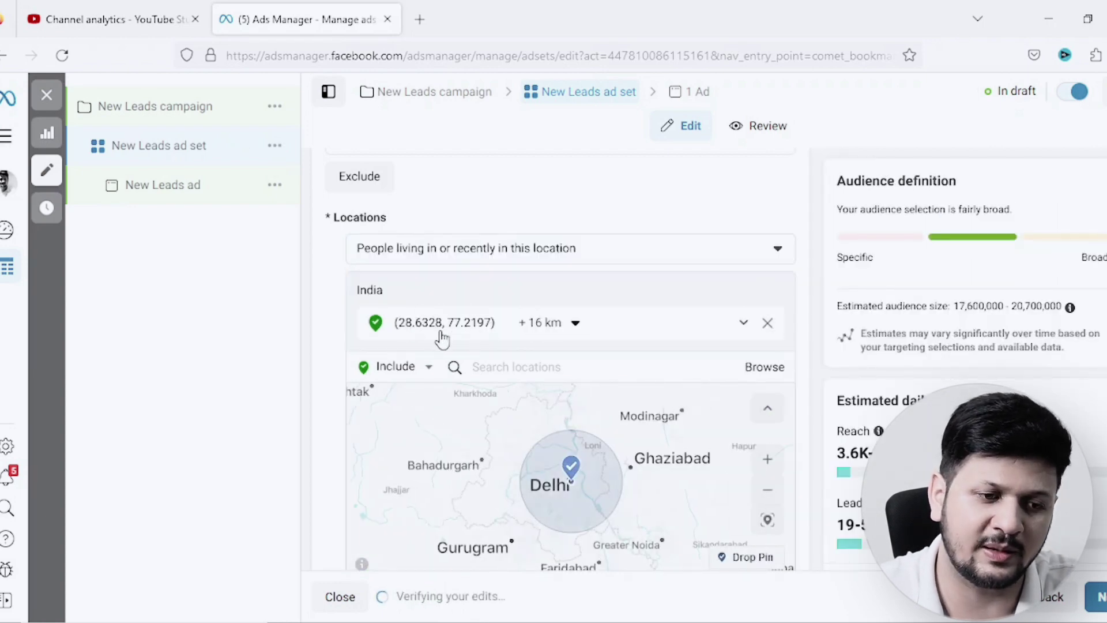
Change the pinned location's radius from 16 km to 40 km.
click(575, 326)
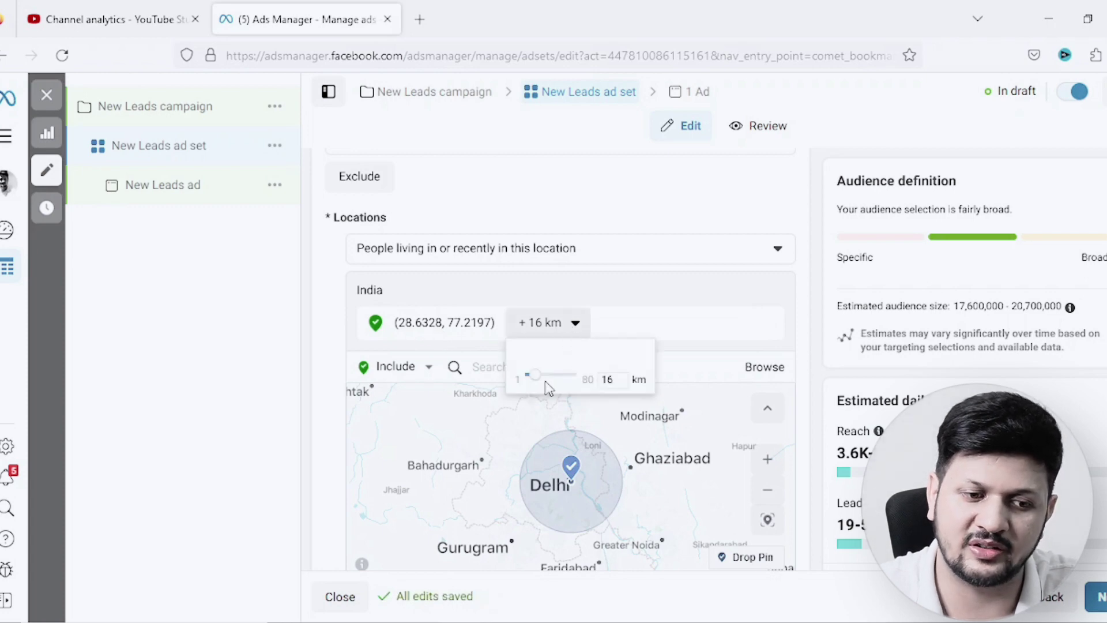
click(619, 380)
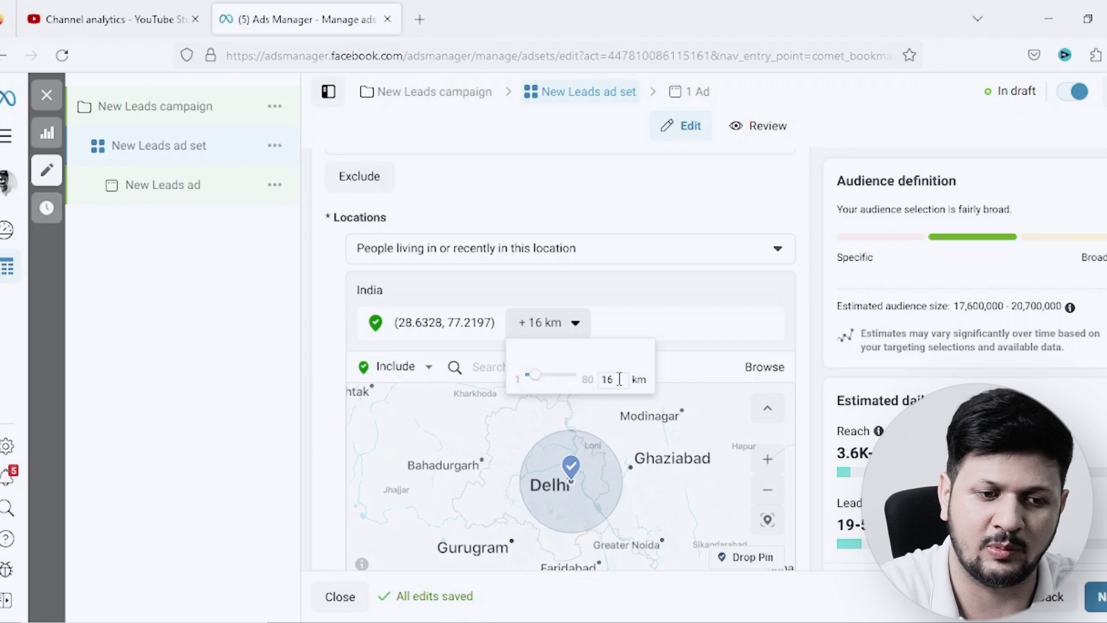
key(BackSpace)
key(BackSpace)
text(40)
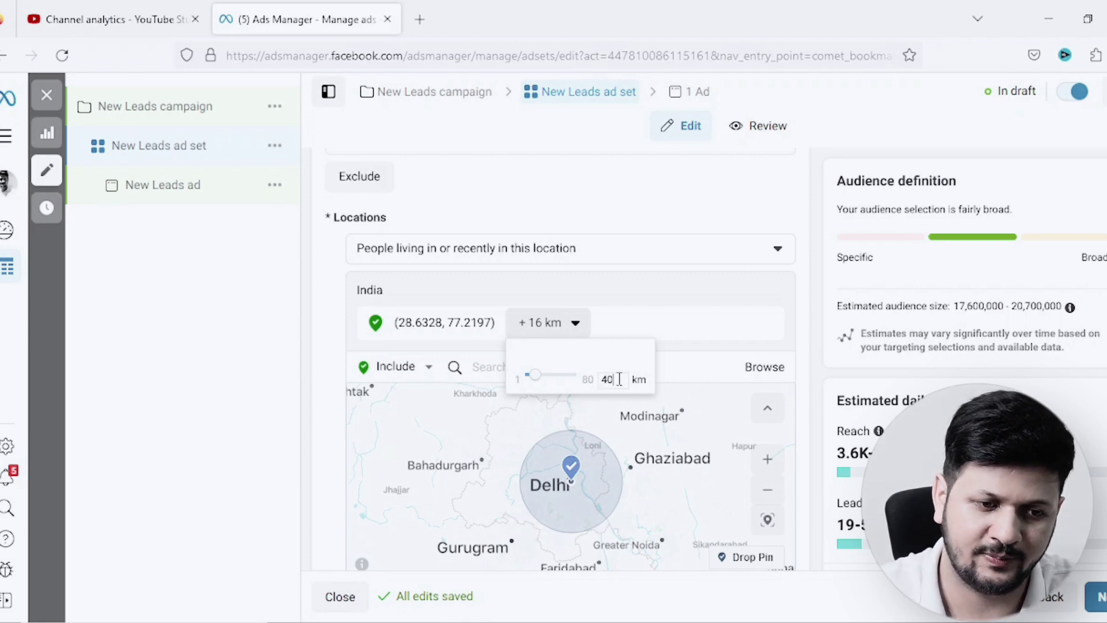
key(Return)
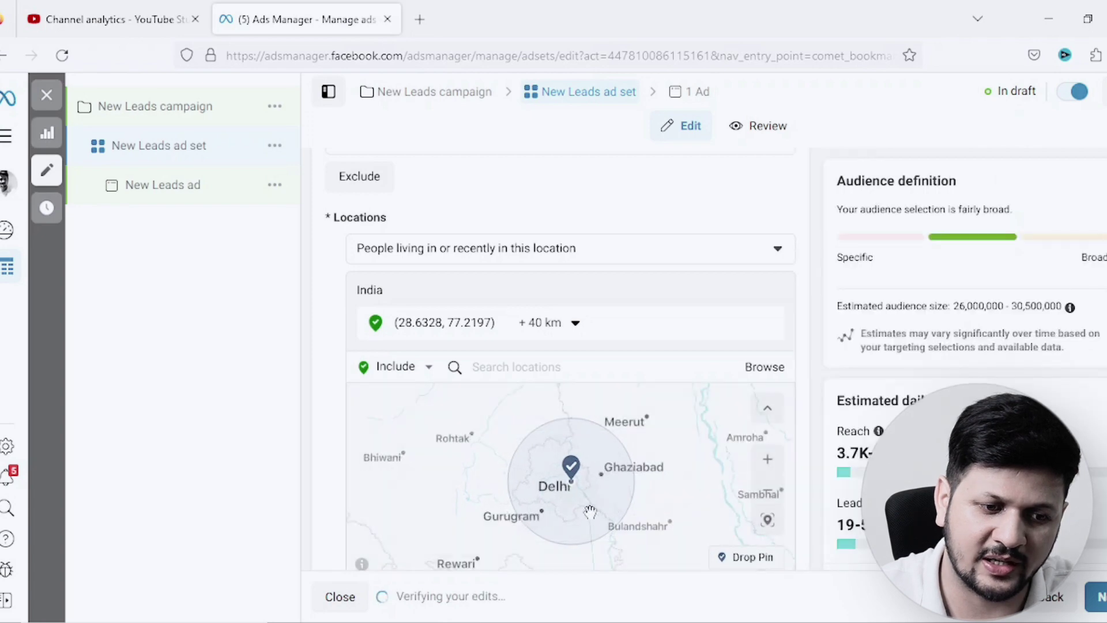
scroll(584, 512, up, 1)
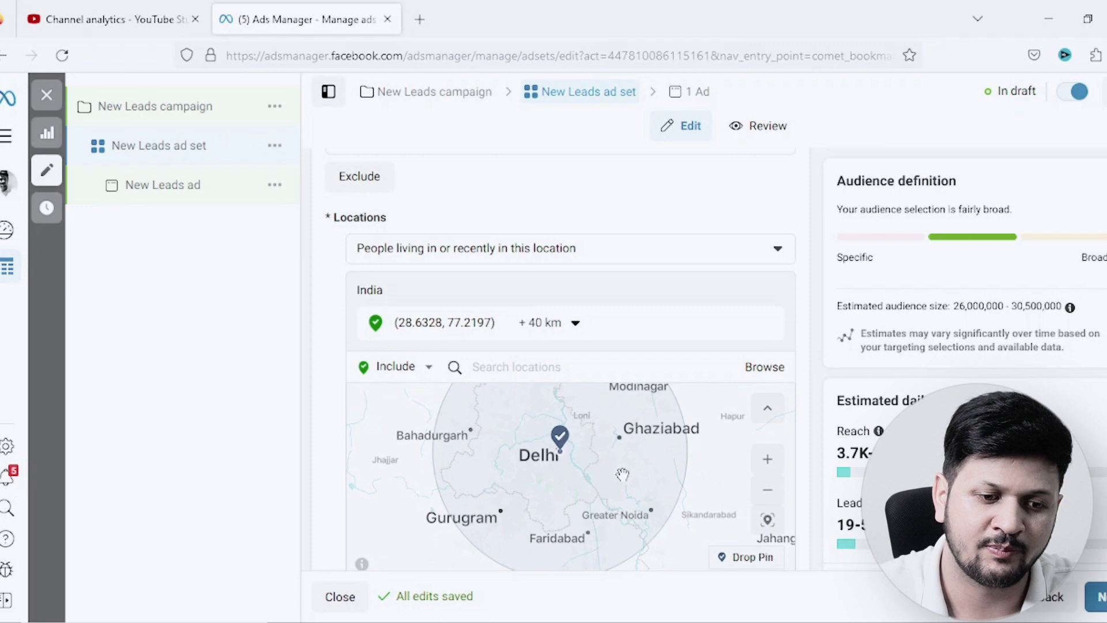
scroll(624, 472, down, 2)
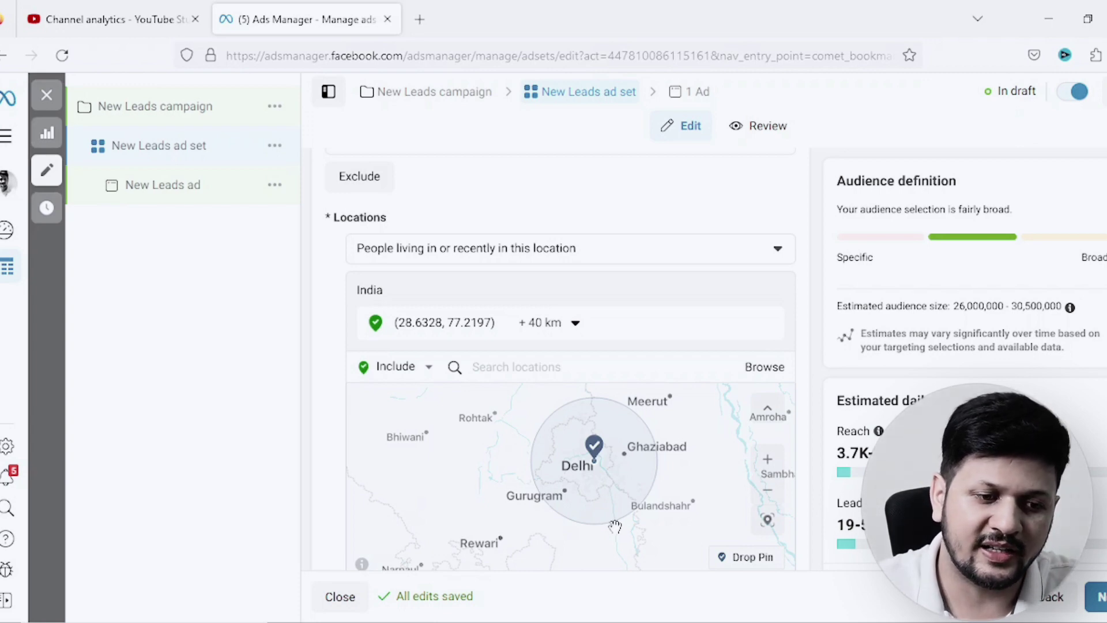
Search 'india' and select India (Country/region) in place of the pinned location.
click(601, 370)
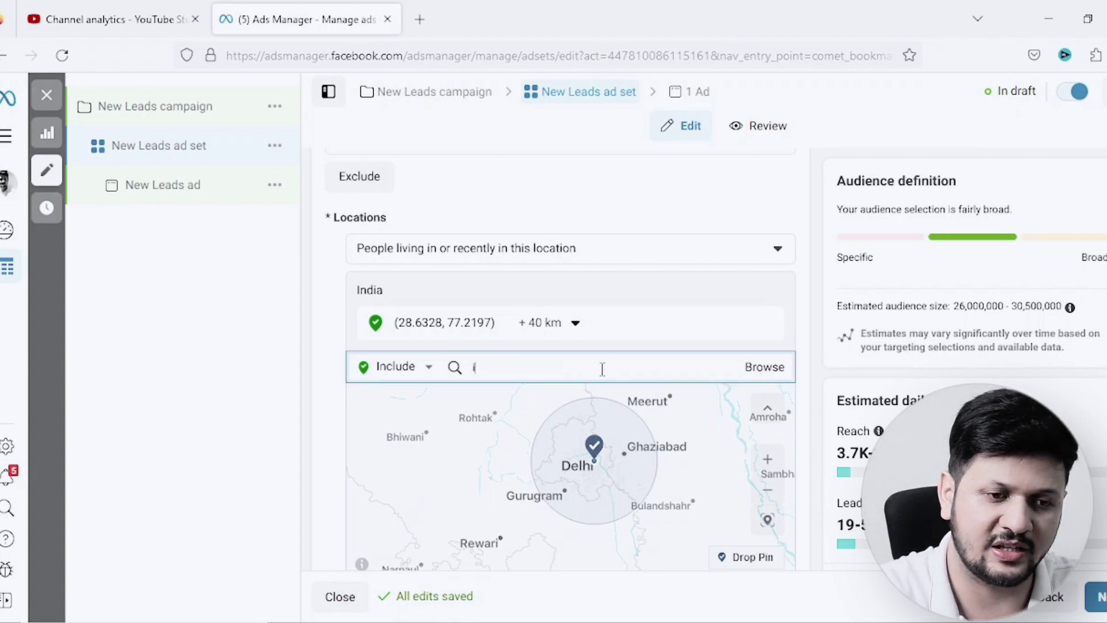
text(india)
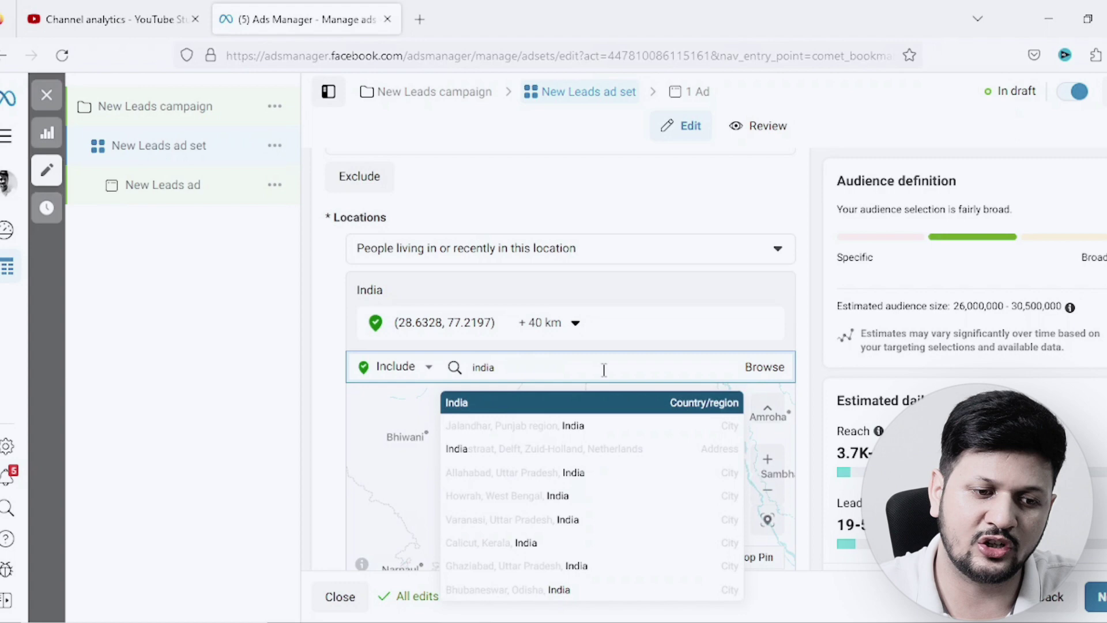
click(598, 403)
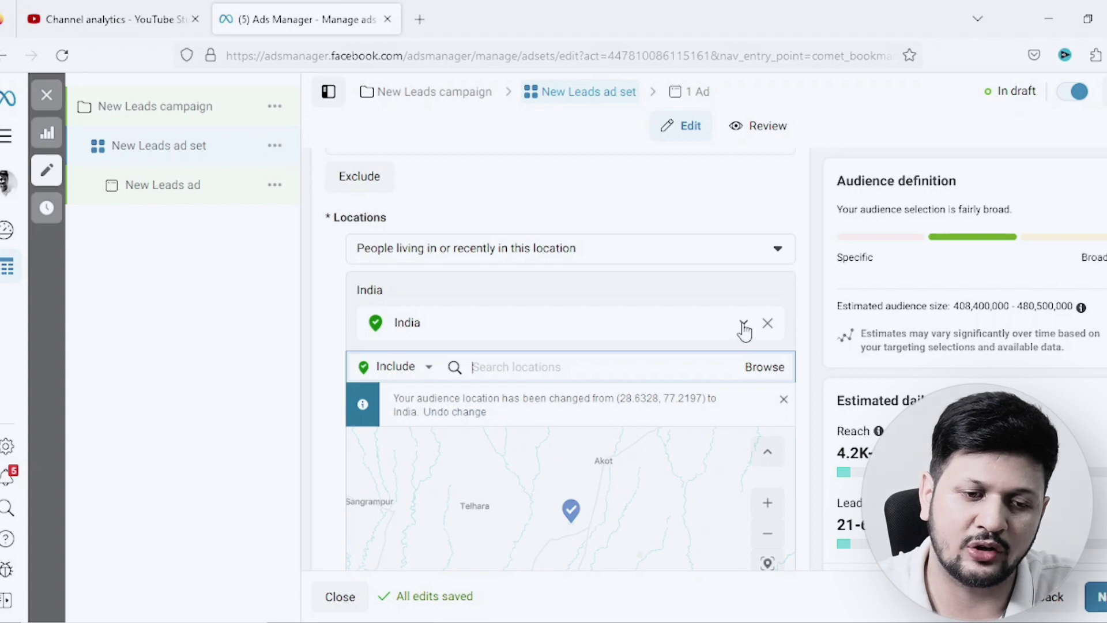
Limit India to cities only, with a minimum city population of 1 million.
click(745, 327)
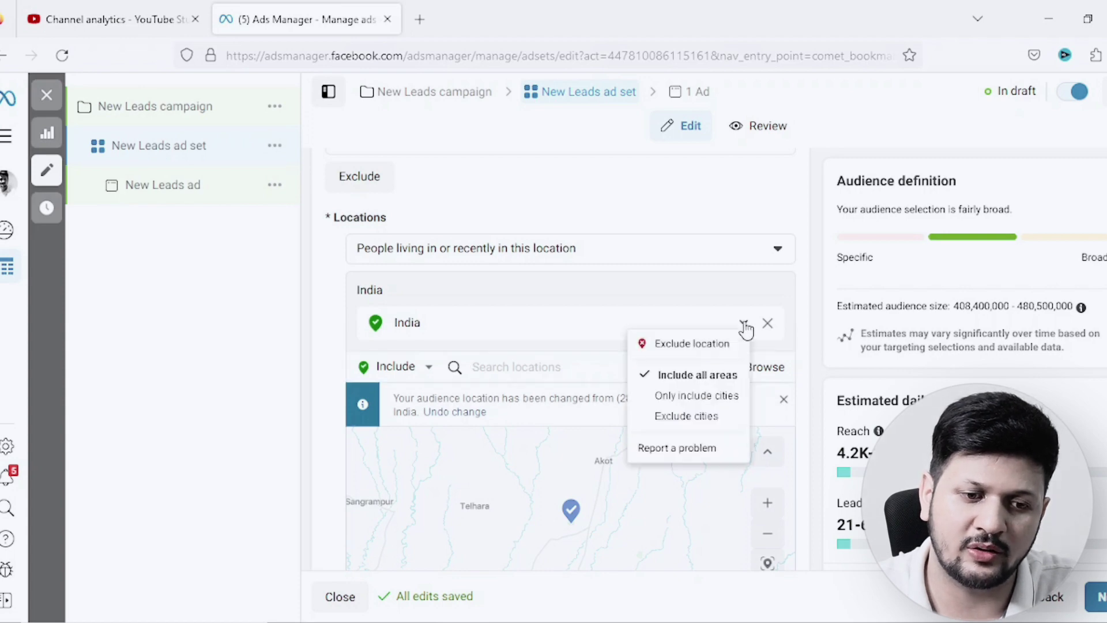
click(680, 398)
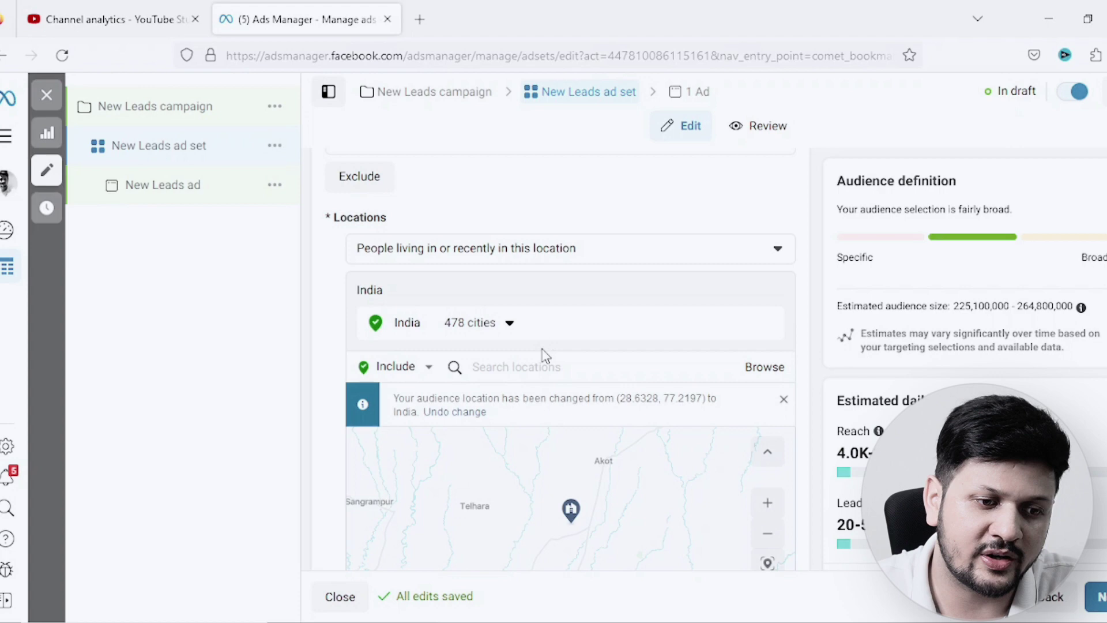
click(509, 324)
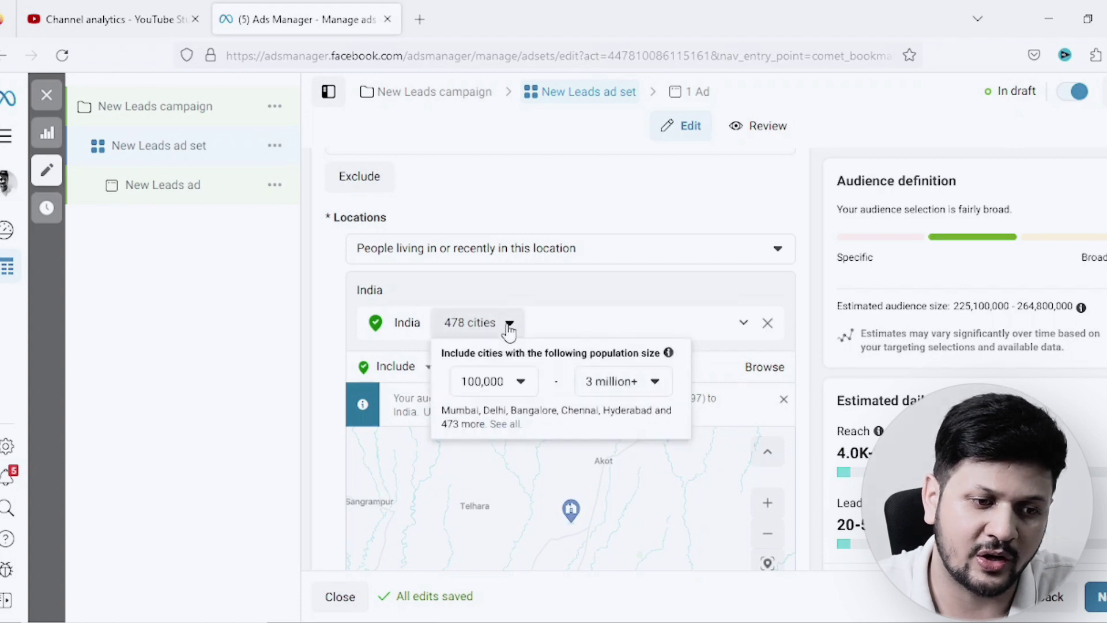
click(522, 390)
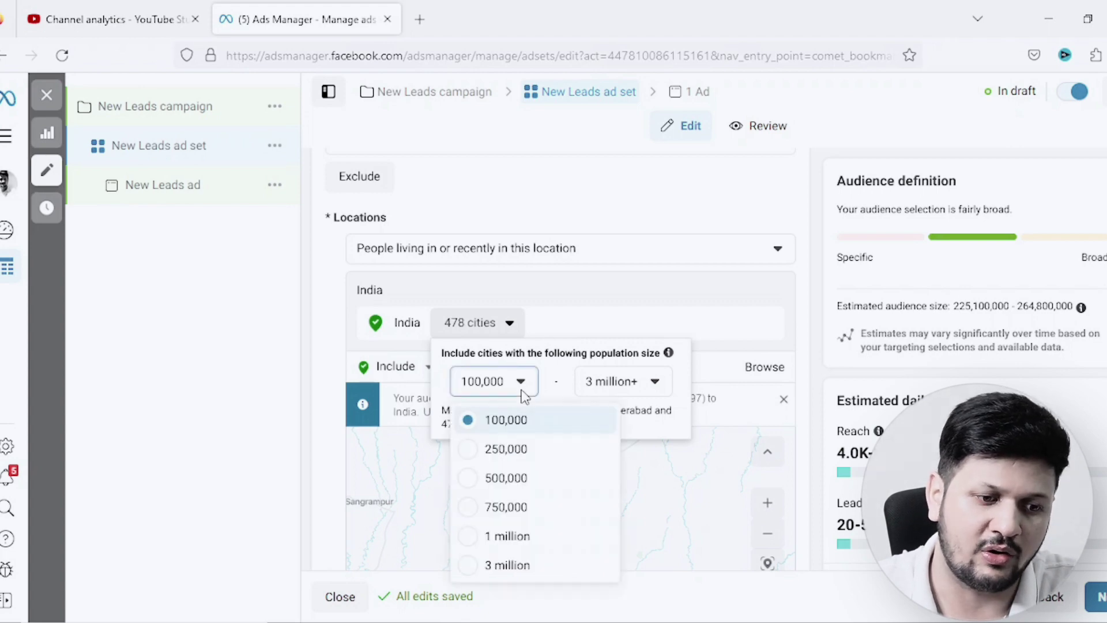
click(504, 538)
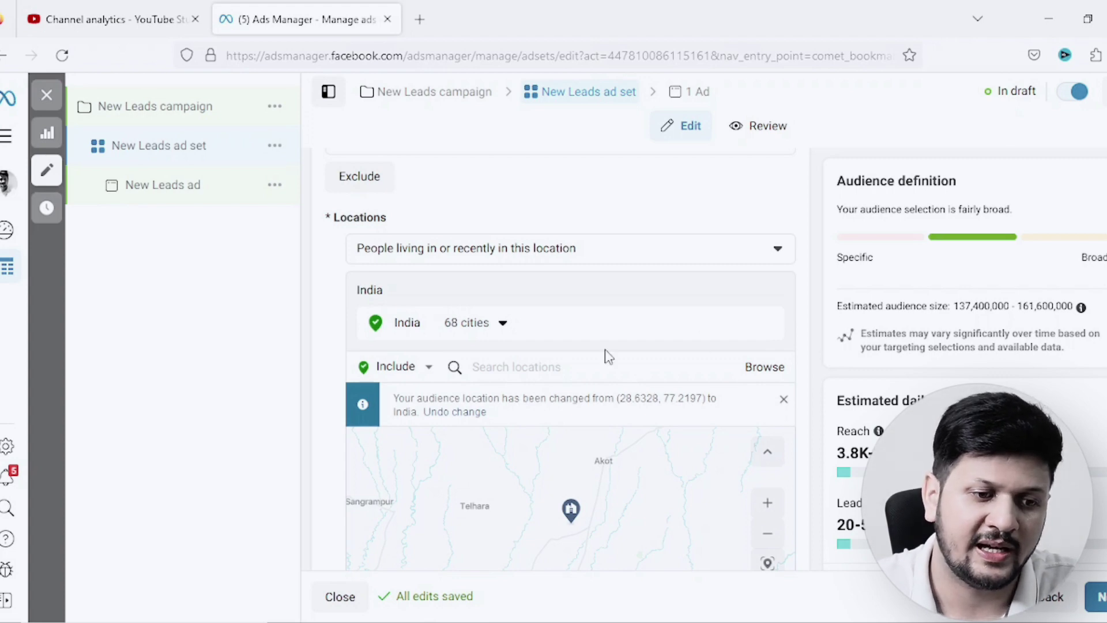
Raise the minimum city population to 3 million, leaving 16 cities.
click(495, 333)
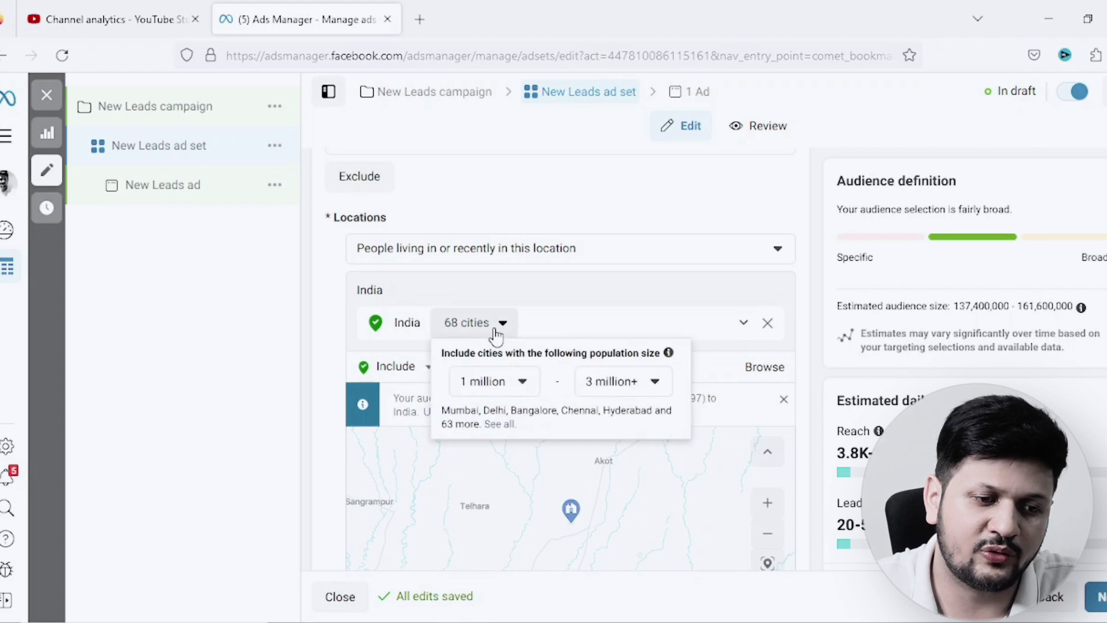
click(515, 386)
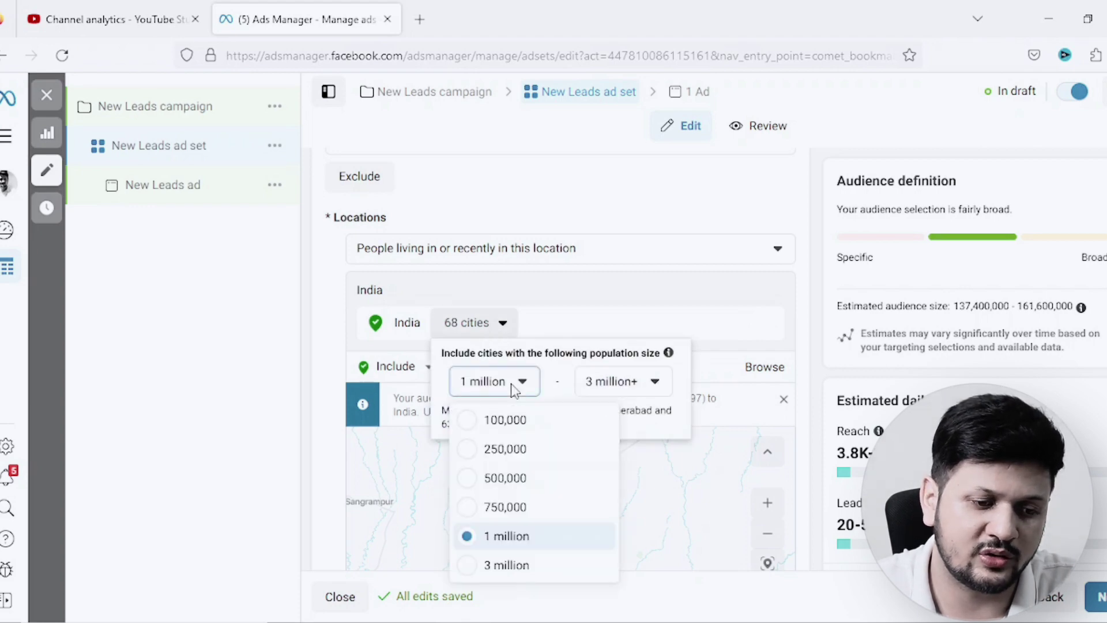
click(513, 567)
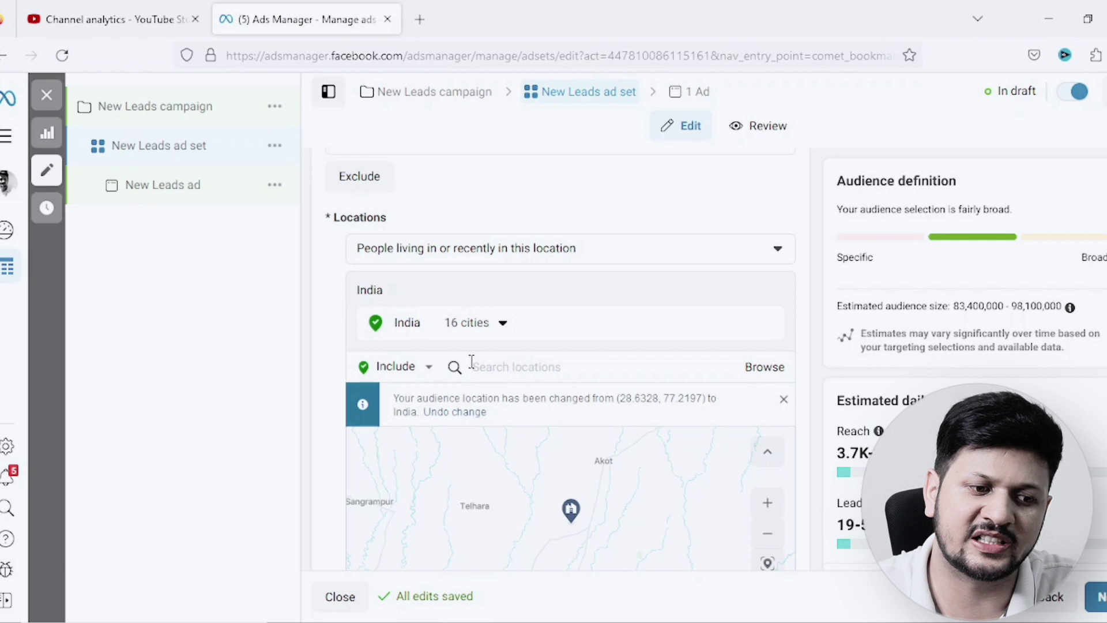
click(425, 367)
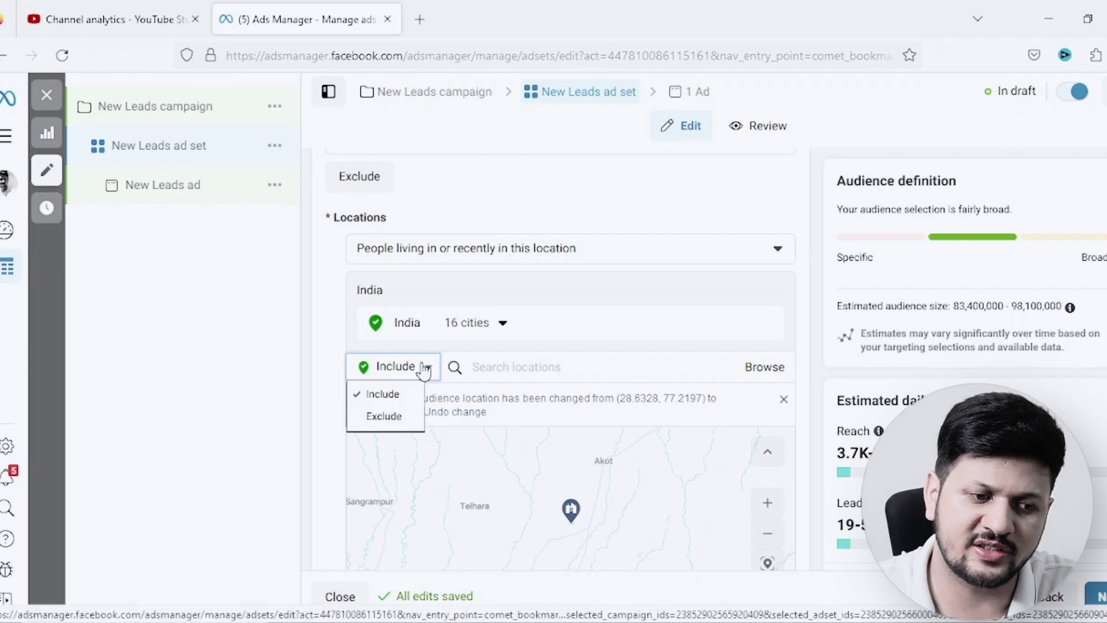
click(390, 421)
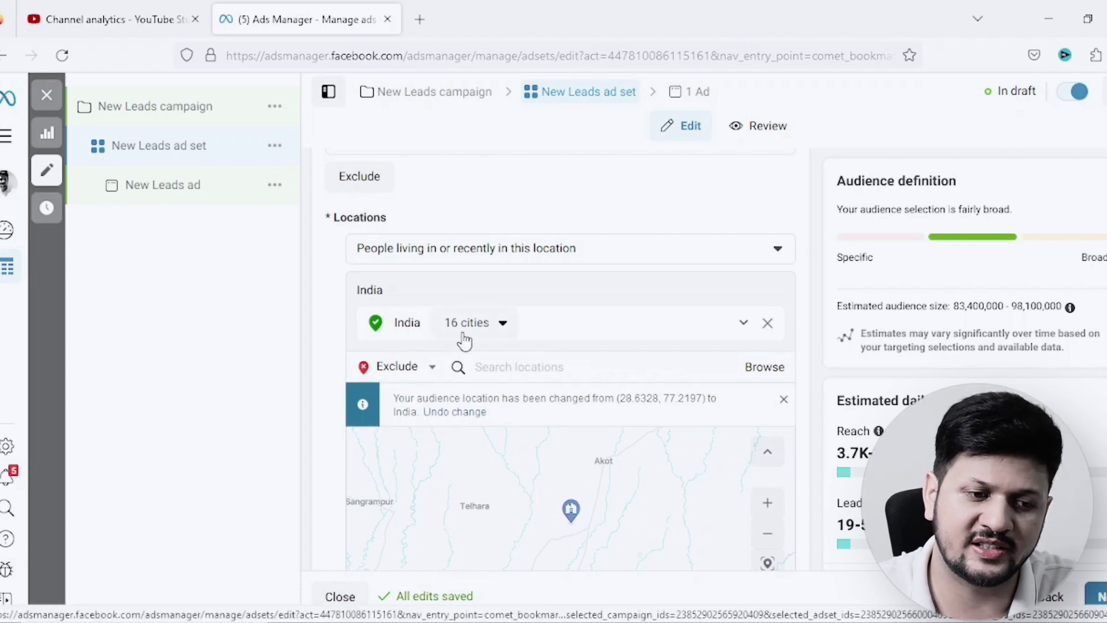
click(505, 367)
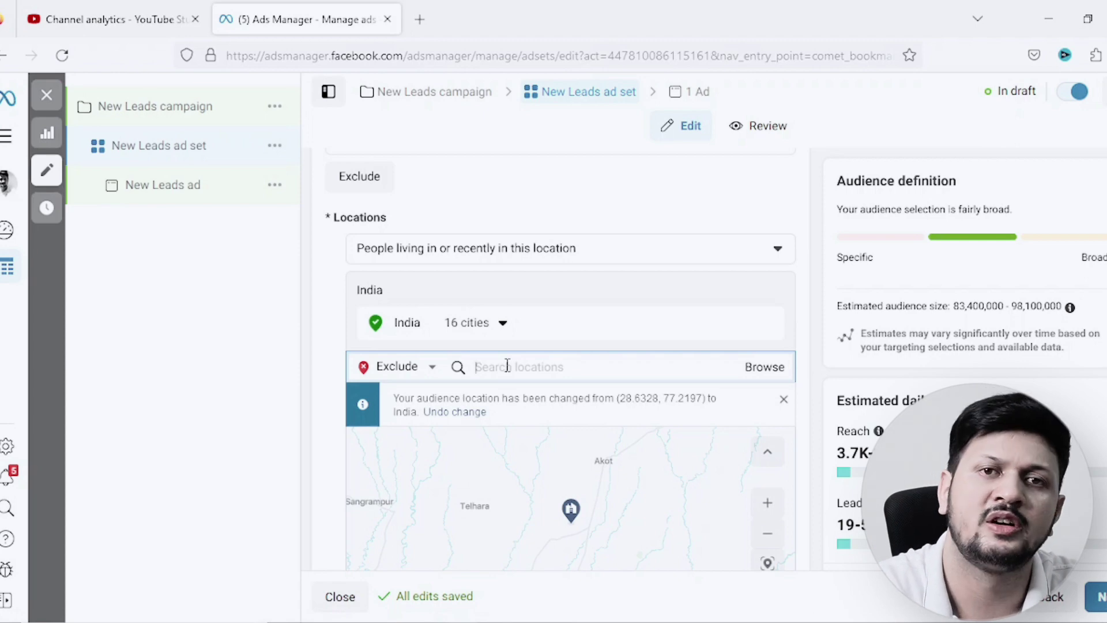
text(hyder)
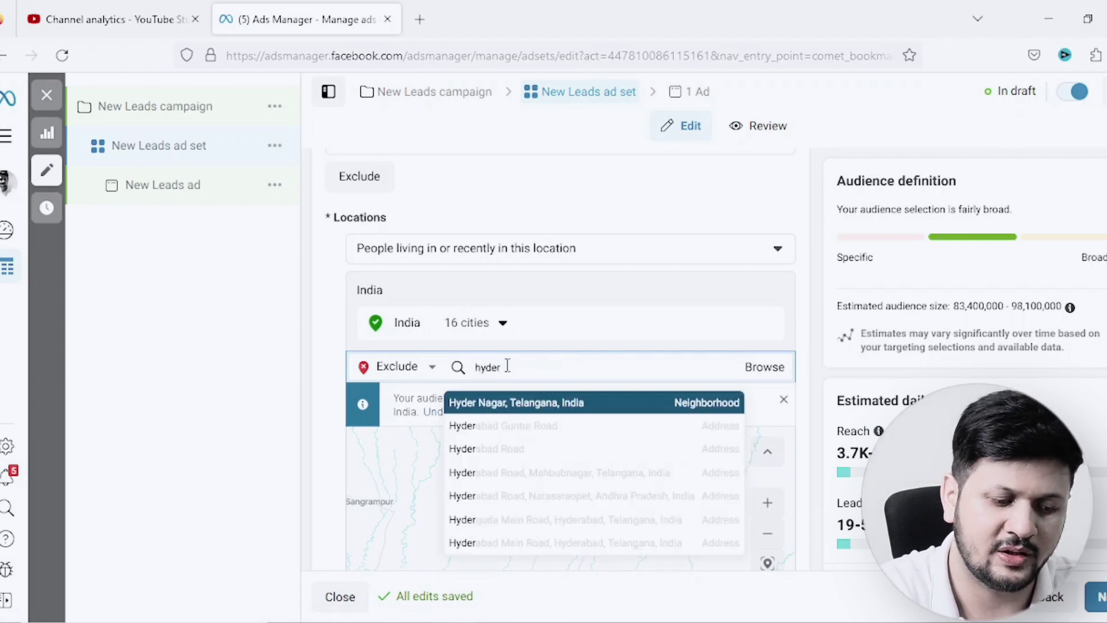
text(abad)
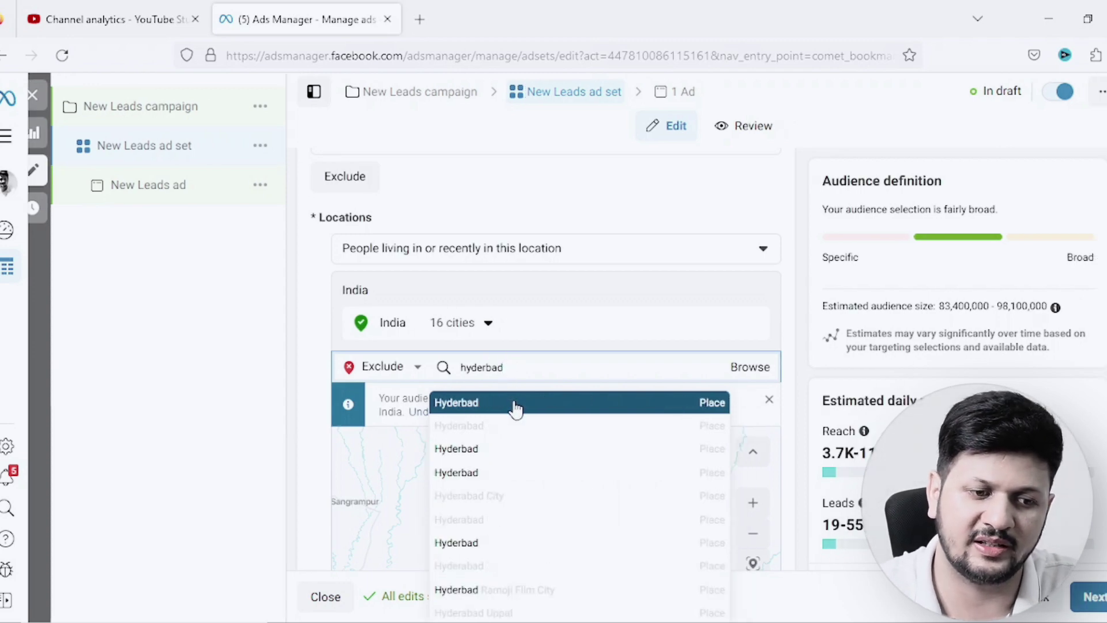
click(514, 403)
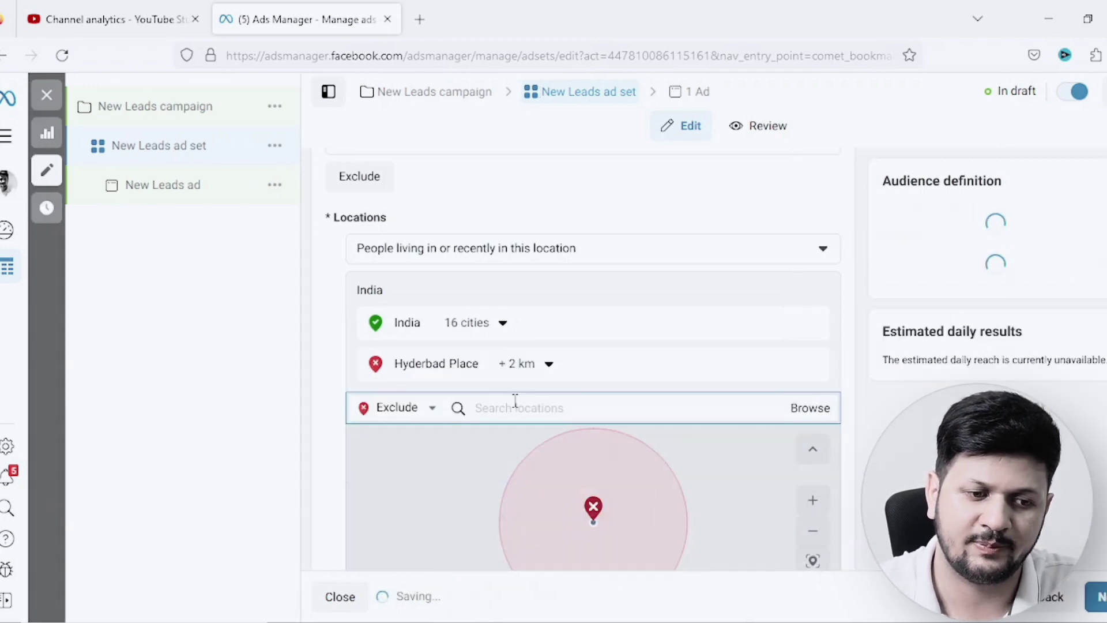
click(549, 365)
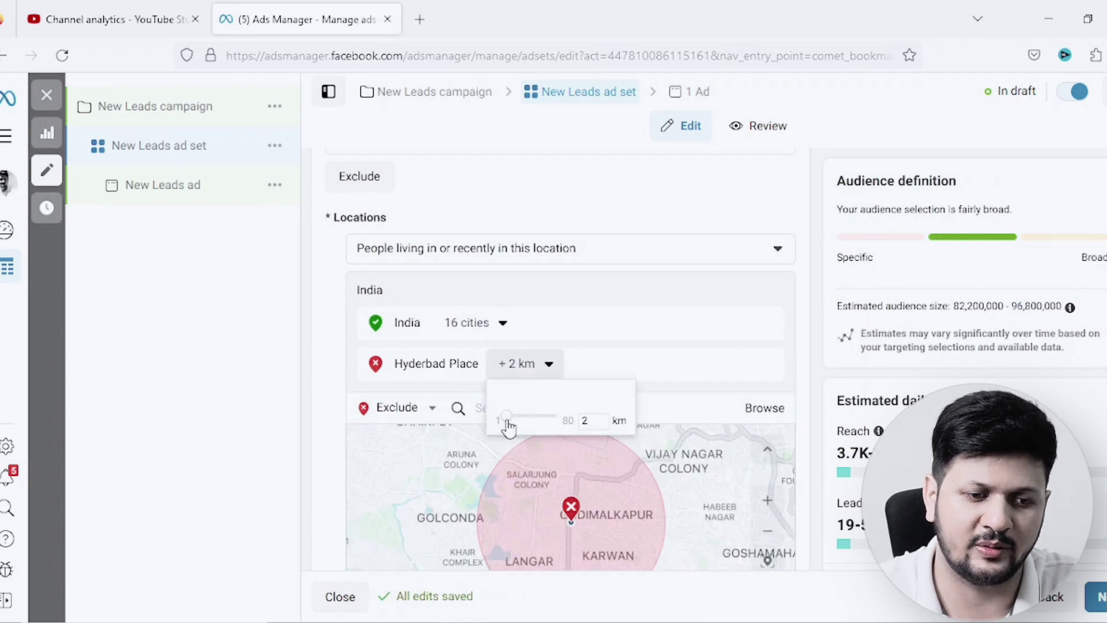
drag(506, 424, 558, 424)
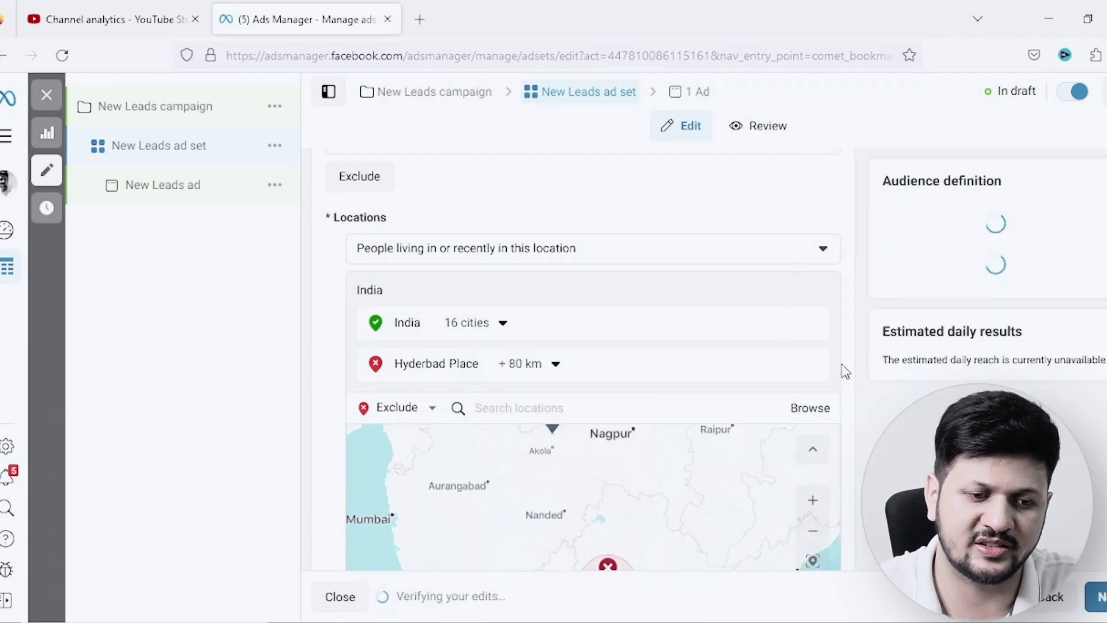
scroll(830, 404, down, 1)
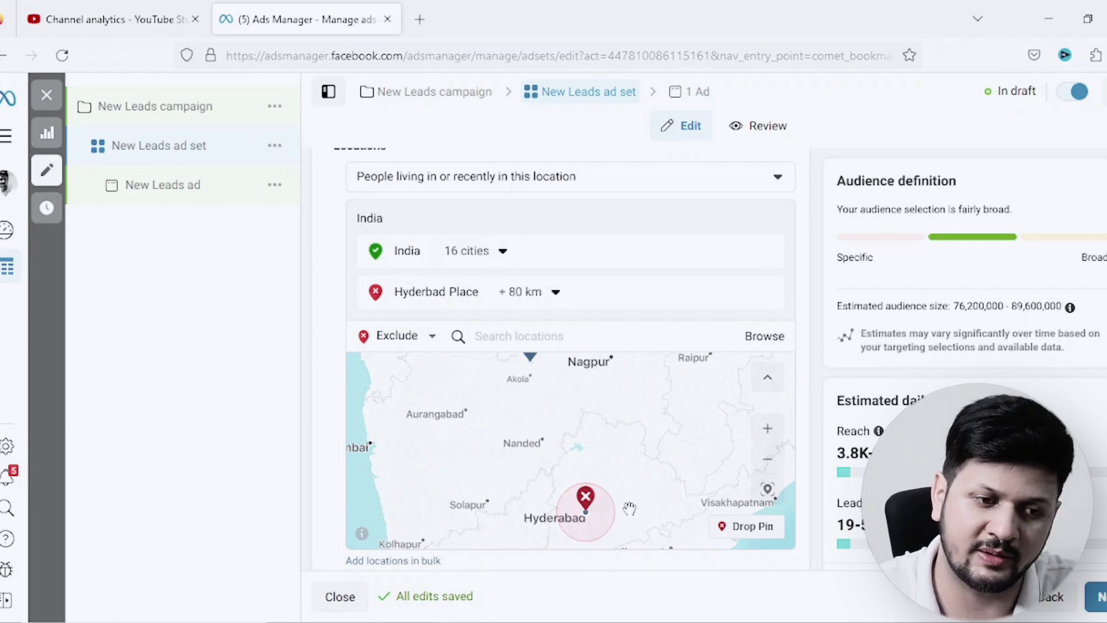
mouse_move(475, 299)
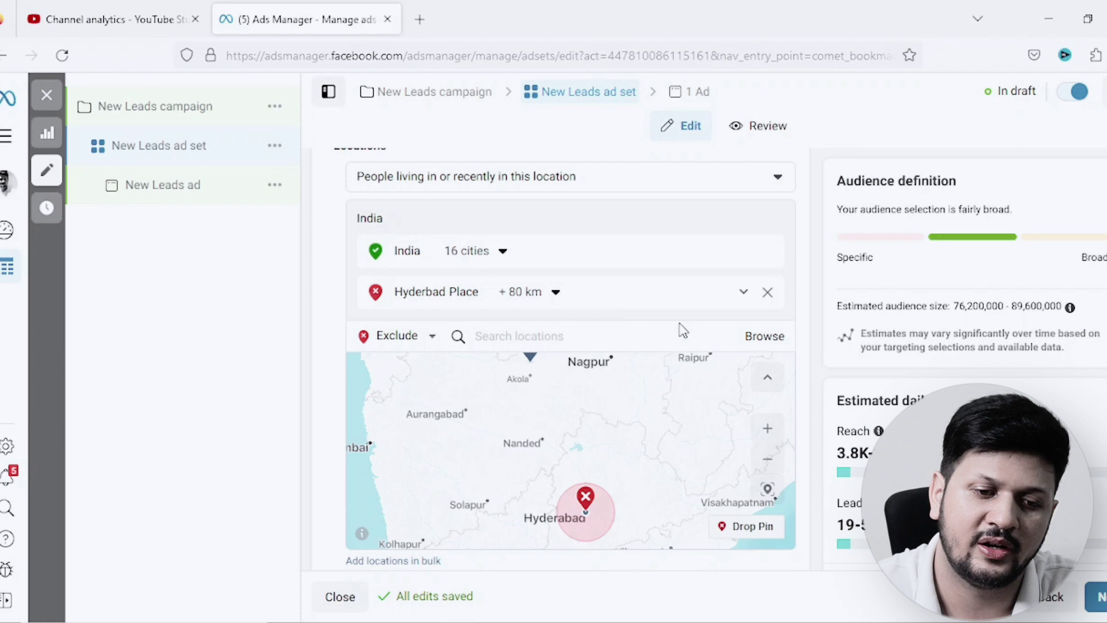
click(767, 292)
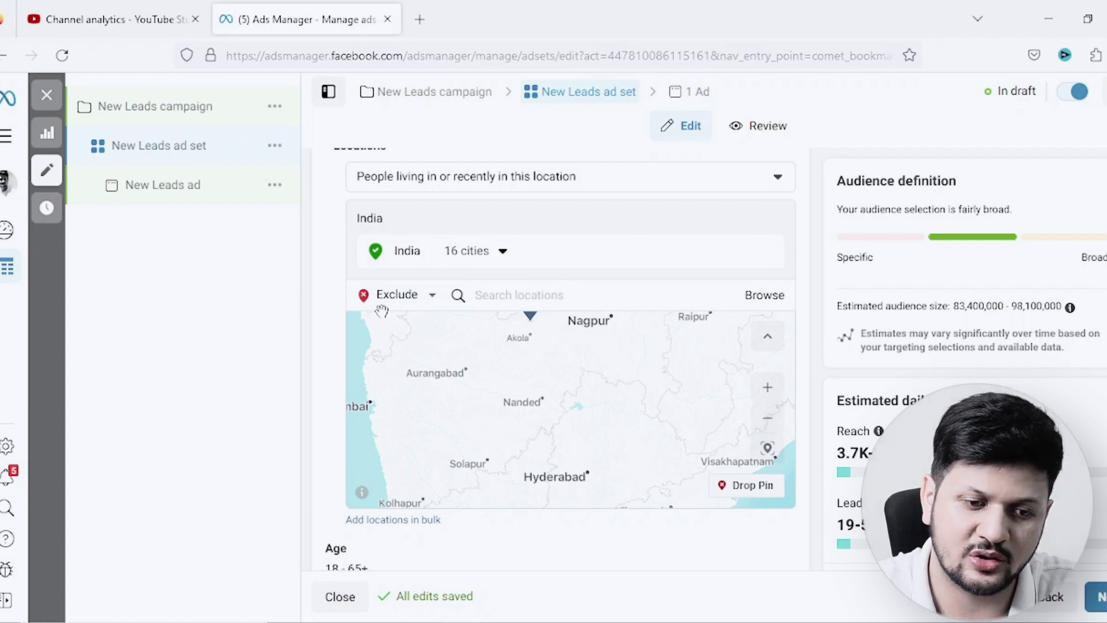
click(397, 521)
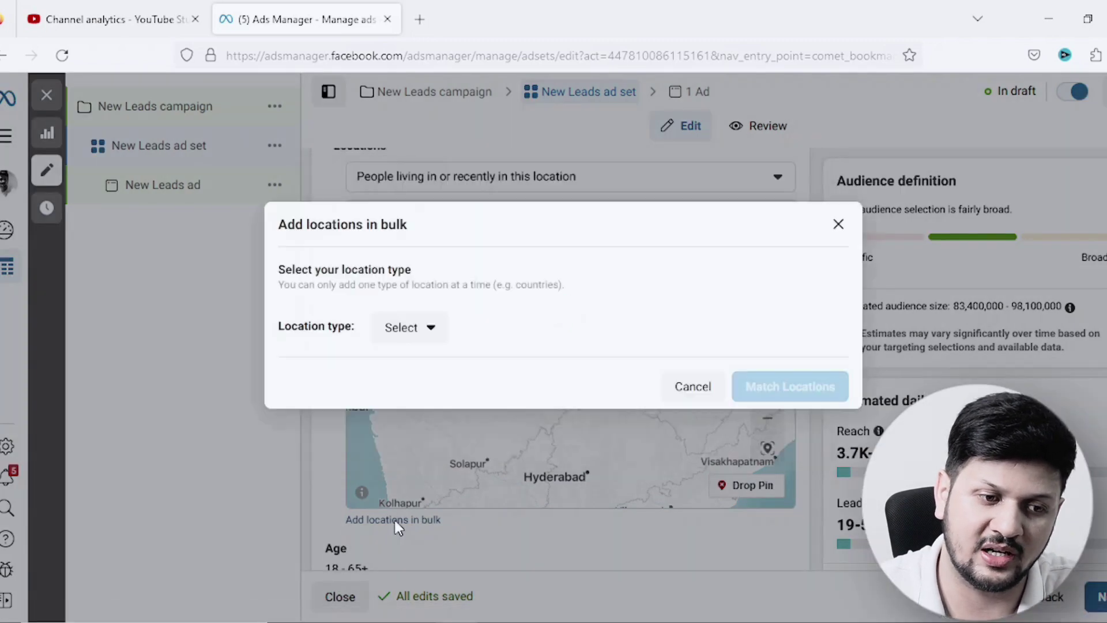
click(399, 343)
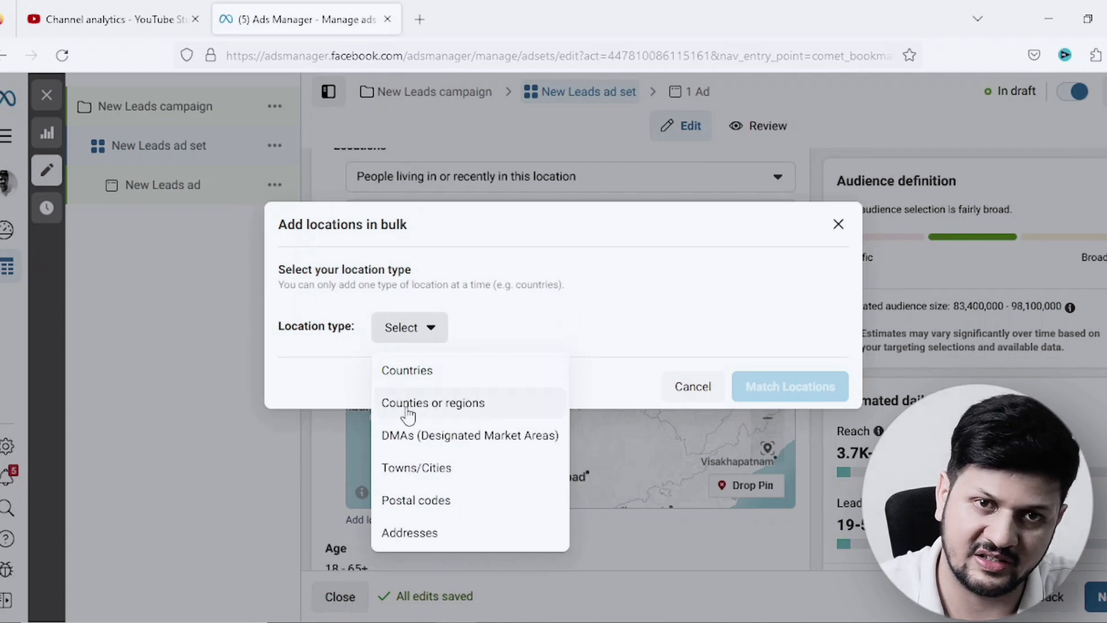
click(427, 467)
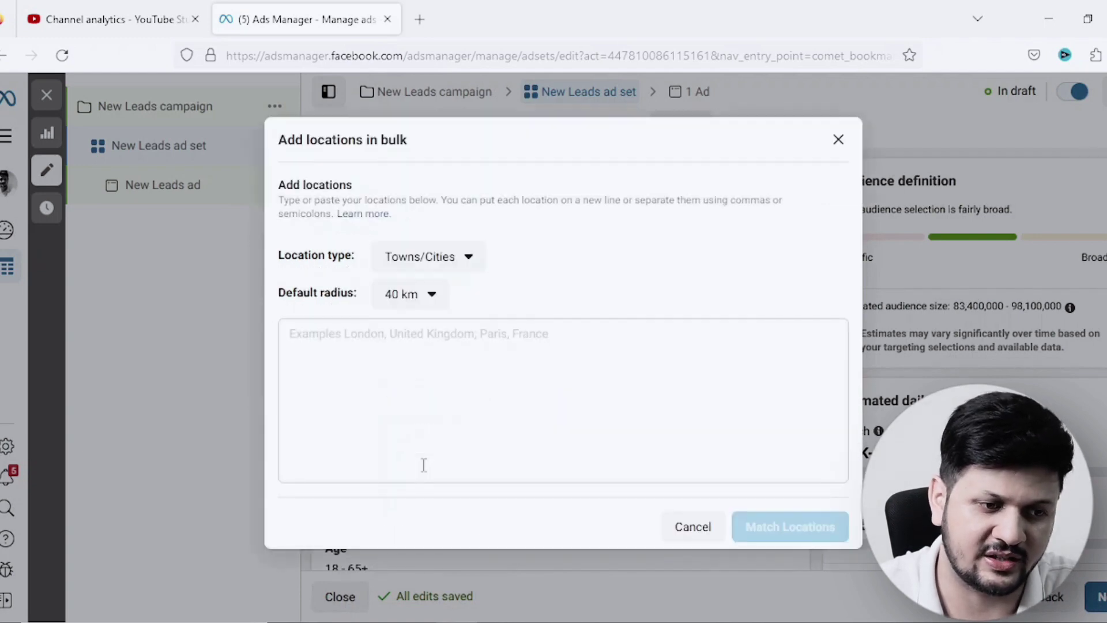
click(329, 348)
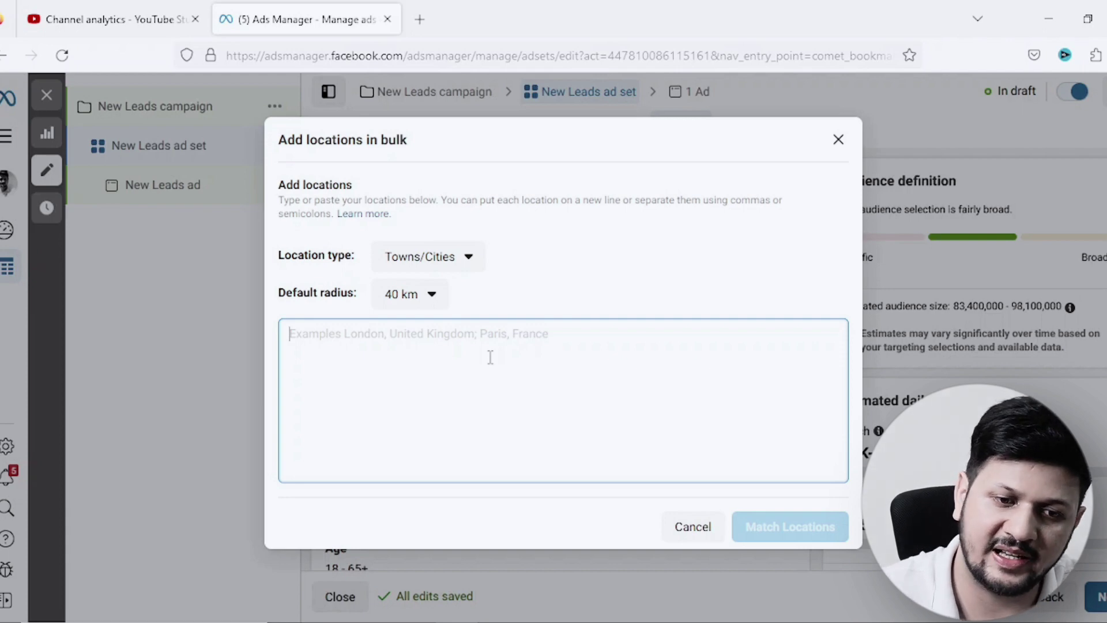
click(839, 139)
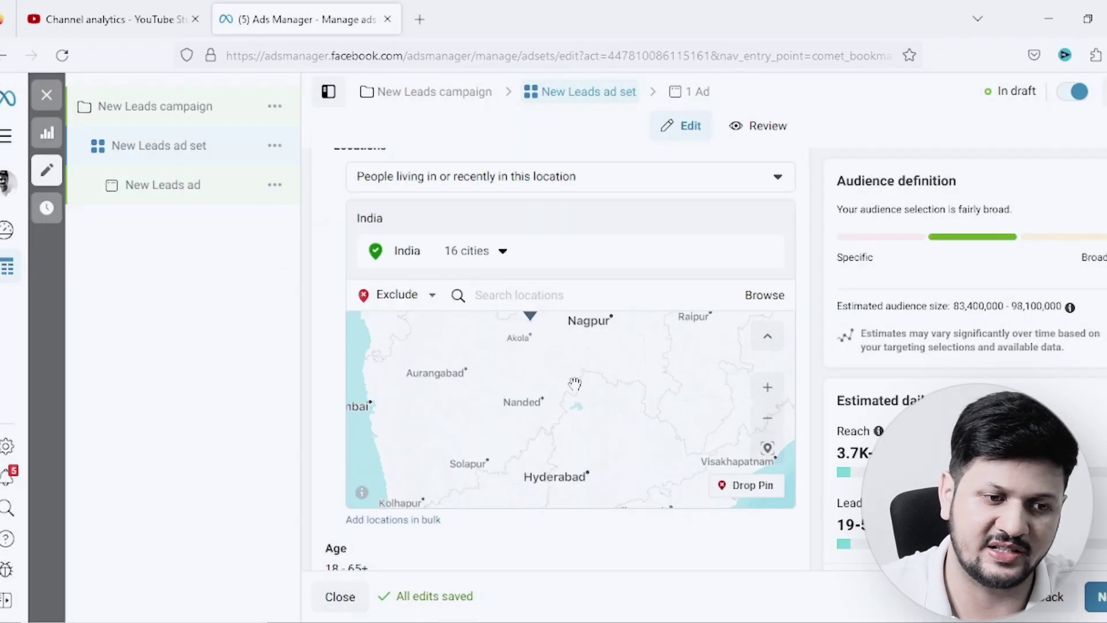